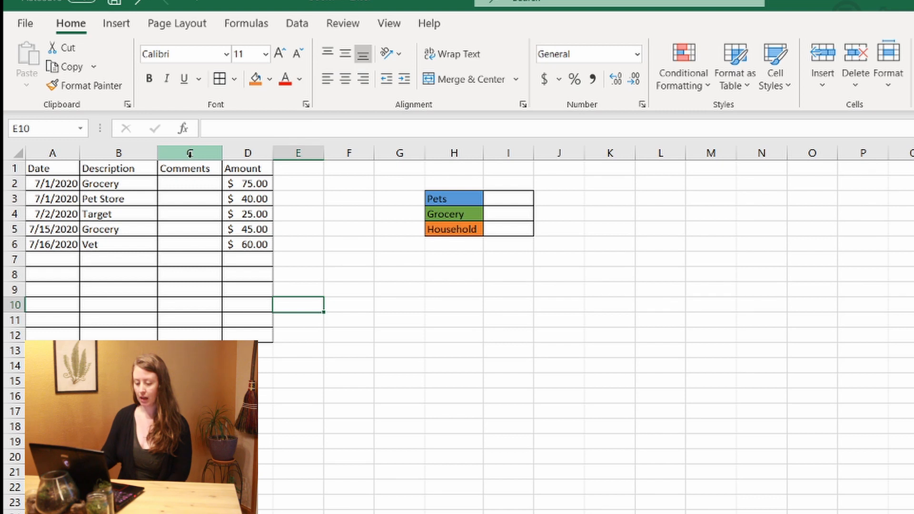
Insert a new column C headed 'Category' and select its cells C2:C12.
right_click(190, 152)
click(233, 292)
click(192, 169)
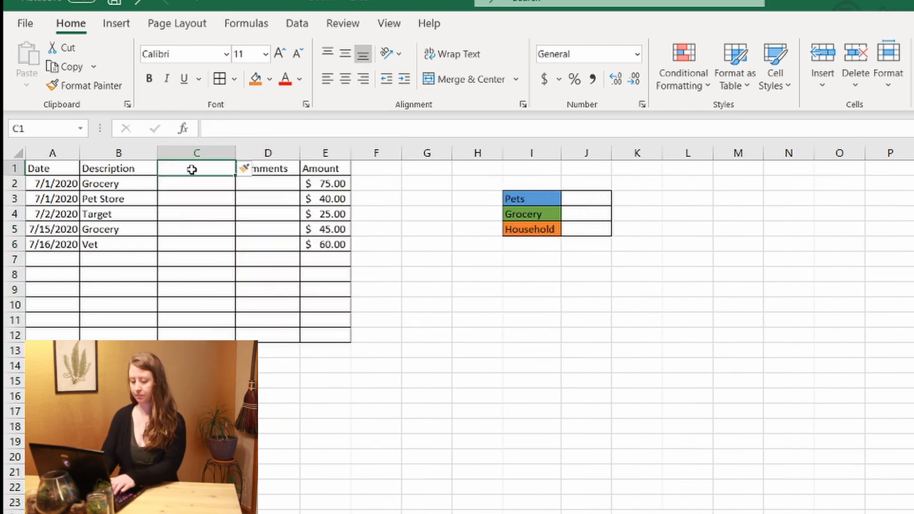
text(Category)
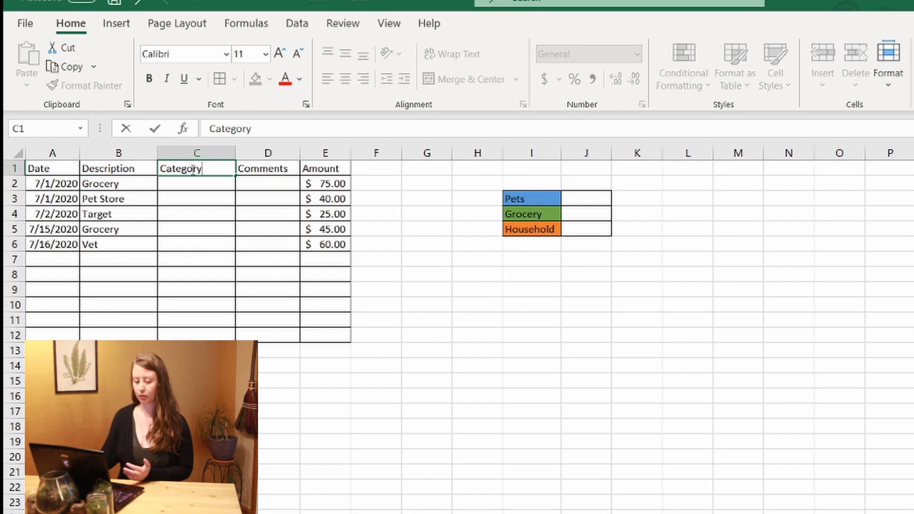
click(195, 199)
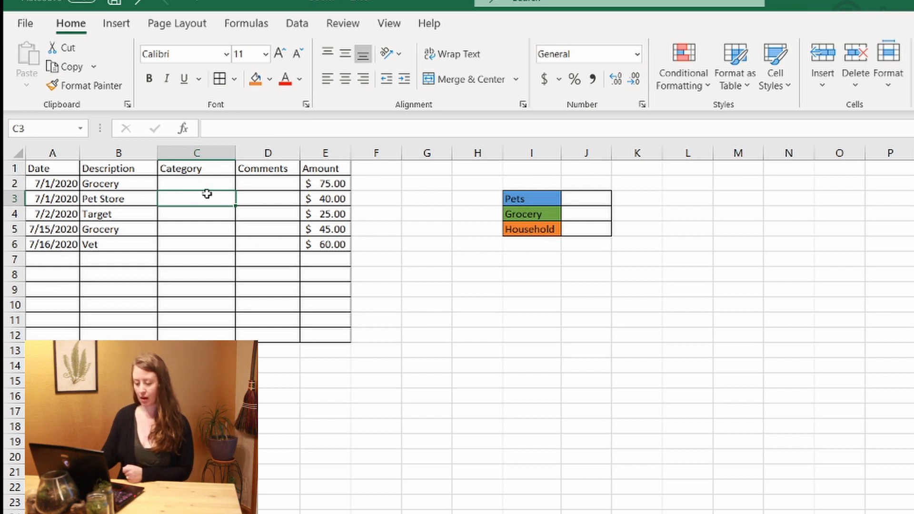
click(199, 180)
drag(199, 188, 201, 331)
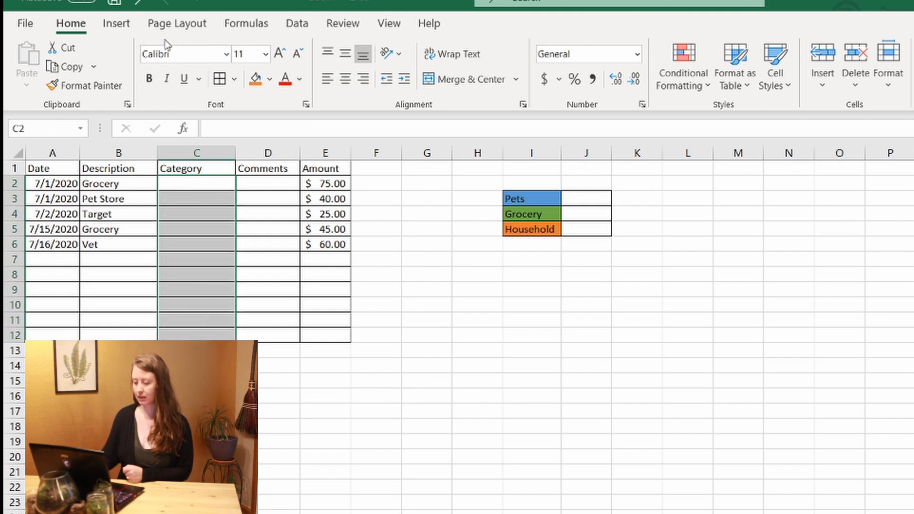
Give C2:C12 List data validation sourced from the Pets, Grocery and Household labels in I3:I5.
click(293, 24)
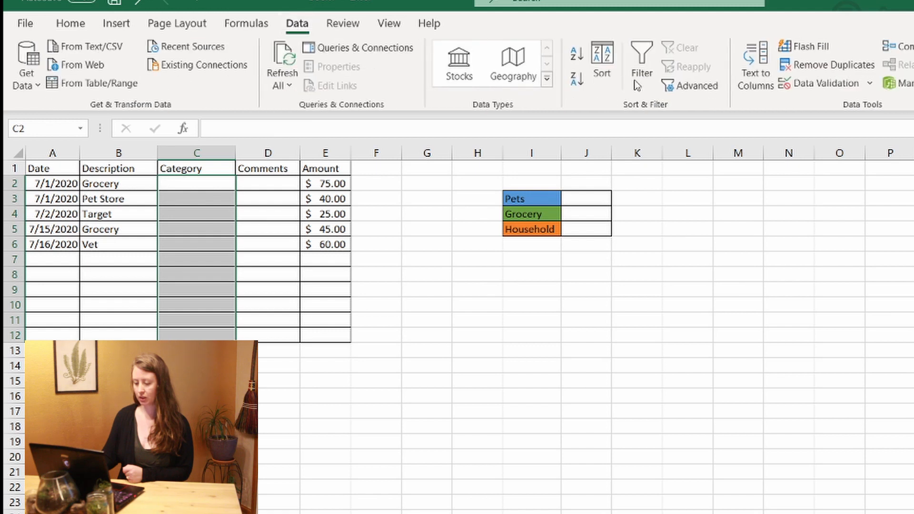
click(806, 85)
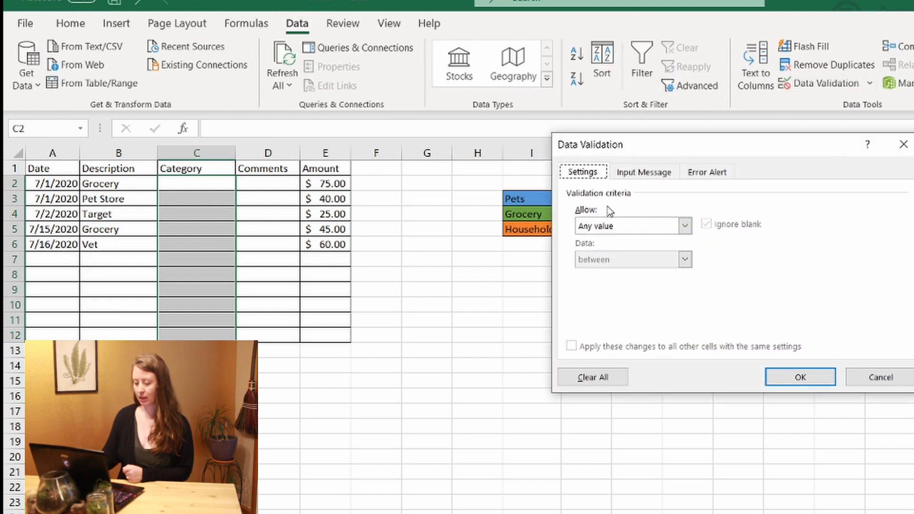
click(685, 227)
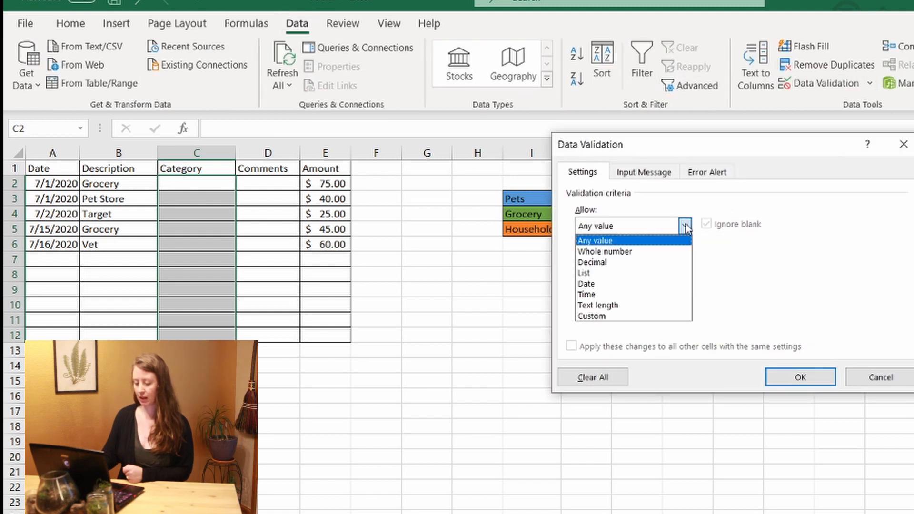
click(642, 273)
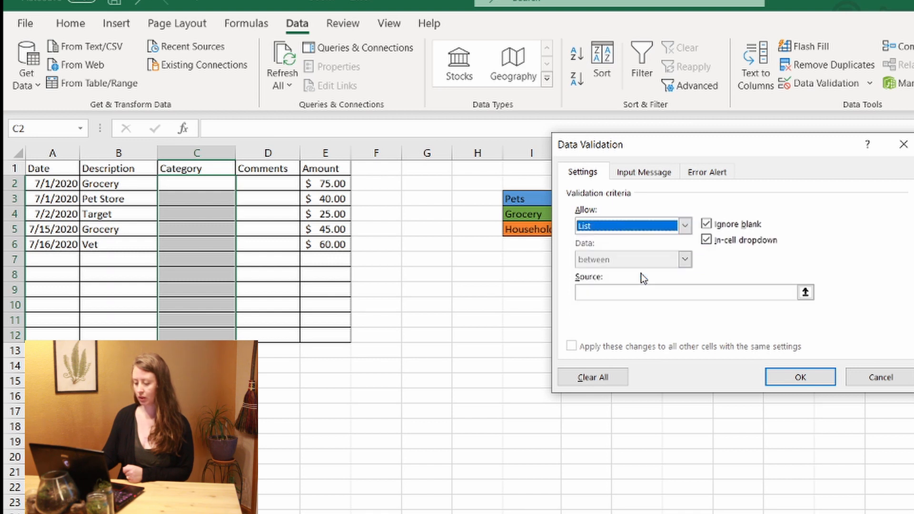
click(804, 292)
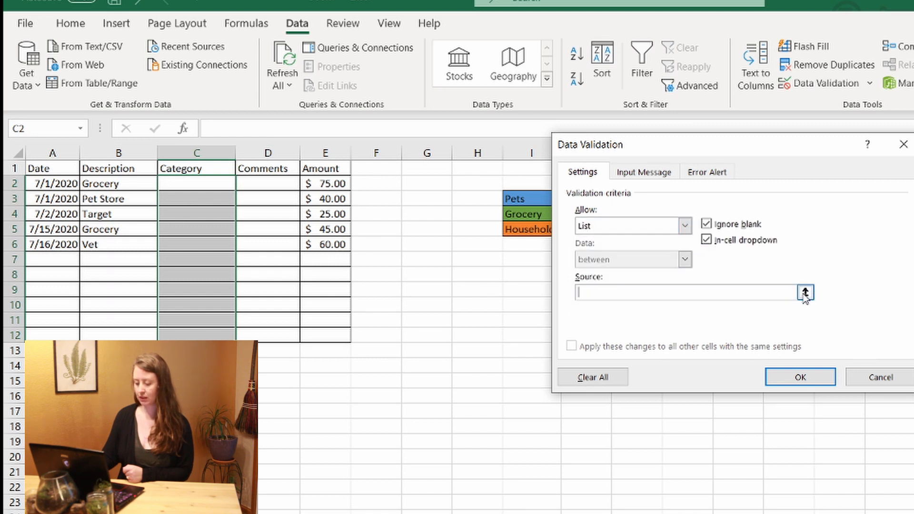
click(526, 200)
drag(526, 200, 527, 228)
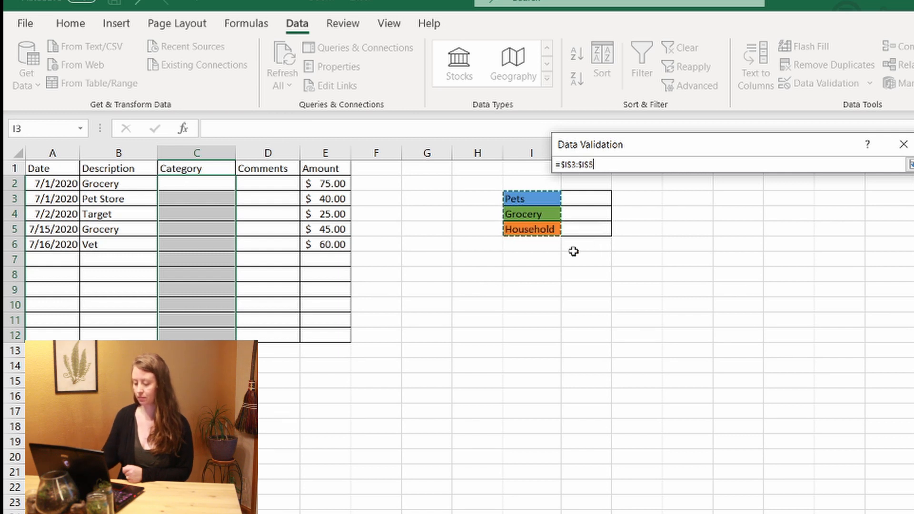
key(Return)
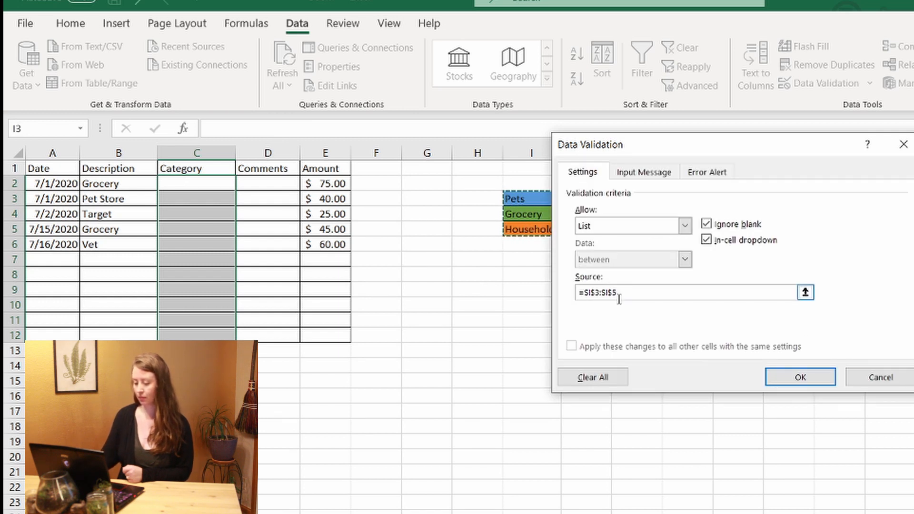
click(799, 378)
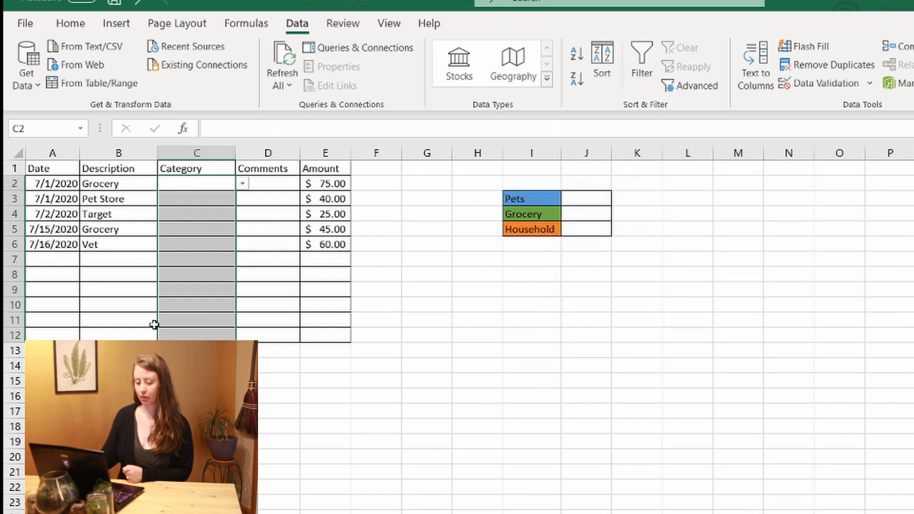
Set C2, C3 and C4 to Grocery, Pets and Household from their dropdowns.
click(242, 184)
click(213, 205)
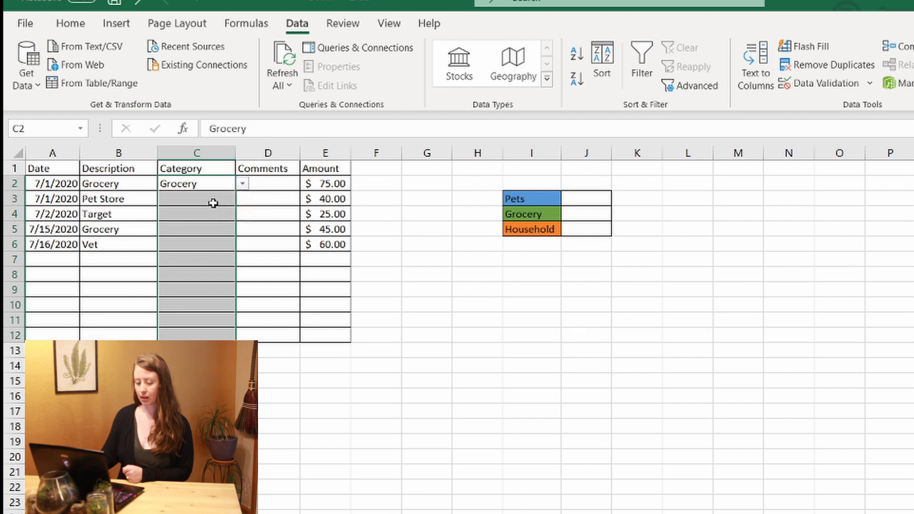
click(213, 203)
click(243, 199)
click(224, 210)
click(227, 215)
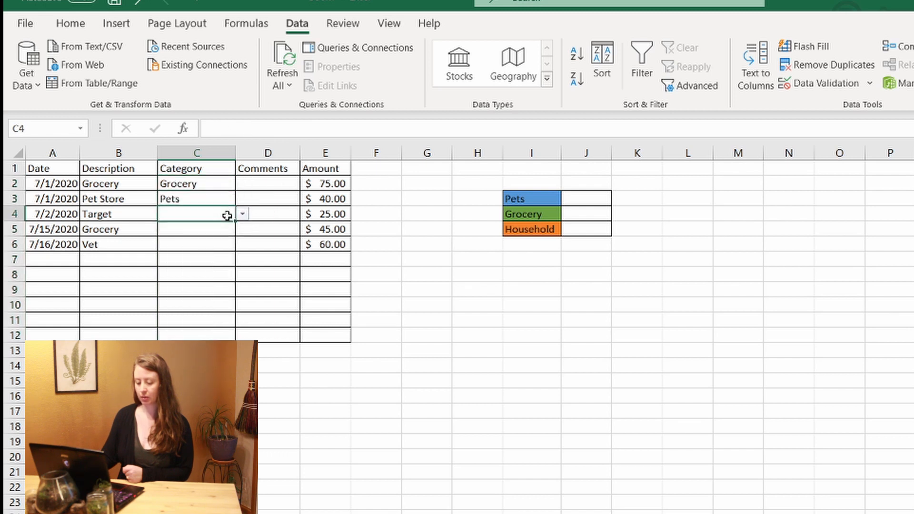
click(242, 214)
click(224, 247)
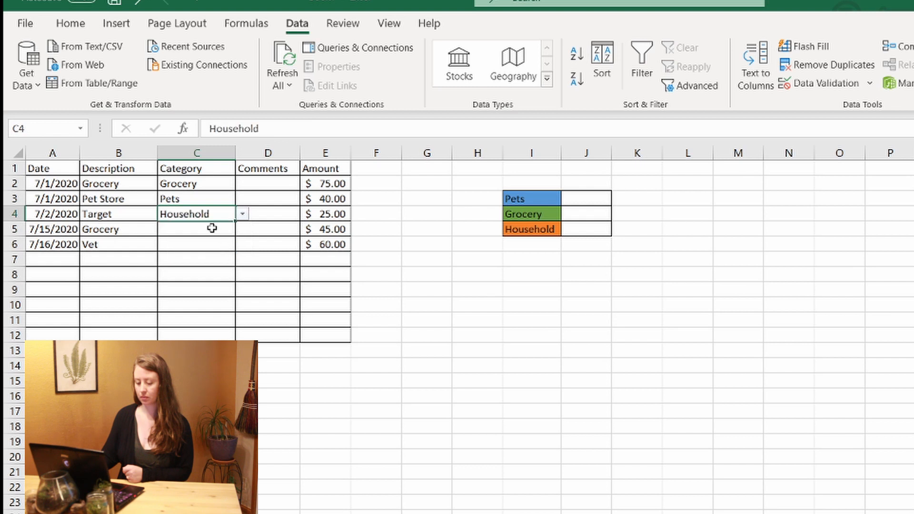
Set C5 to Grocery and C6 to Pets from their dropdowns.
click(212, 228)
click(242, 229)
click(225, 251)
click(233, 244)
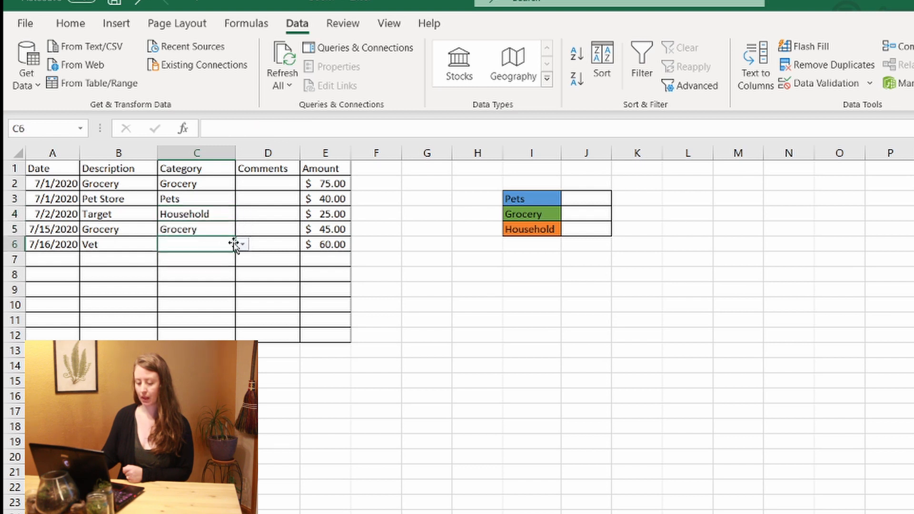
click(243, 245)
click(223, 255)
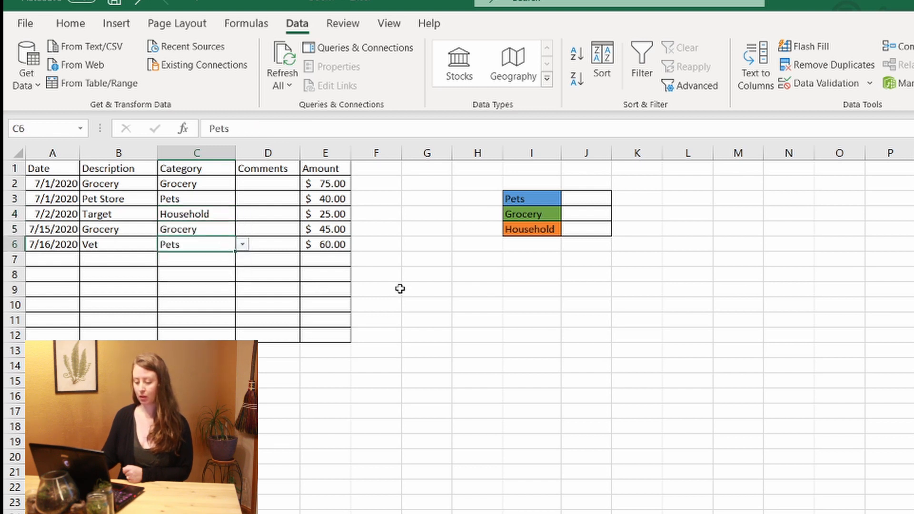
click(595, 201)
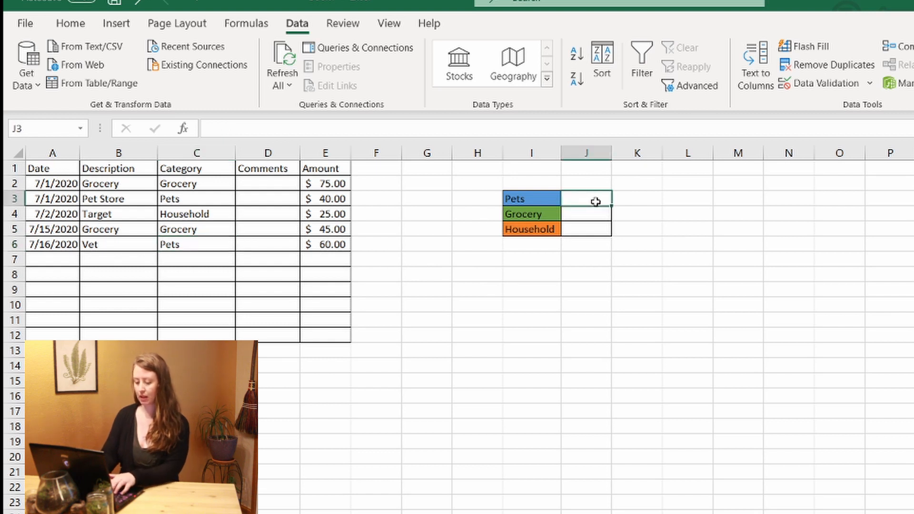
Enter =SUMIF(C:C,"Pets",E:E) in J3 so it totals Pets expenses at $100.00.
text(=SUM)
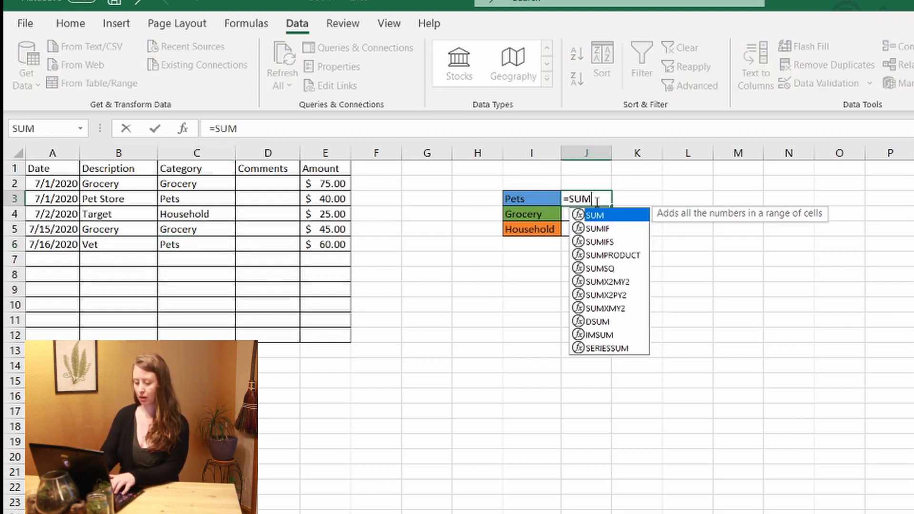
text(IF)
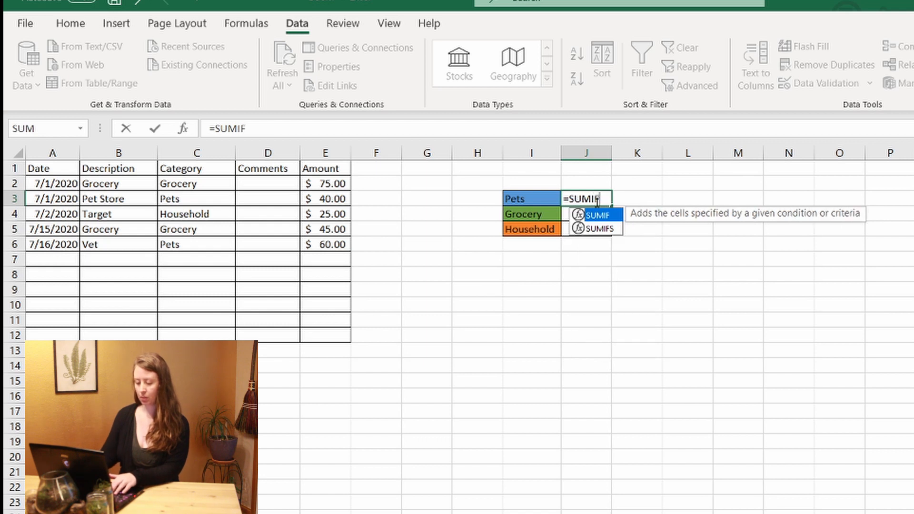
text(()
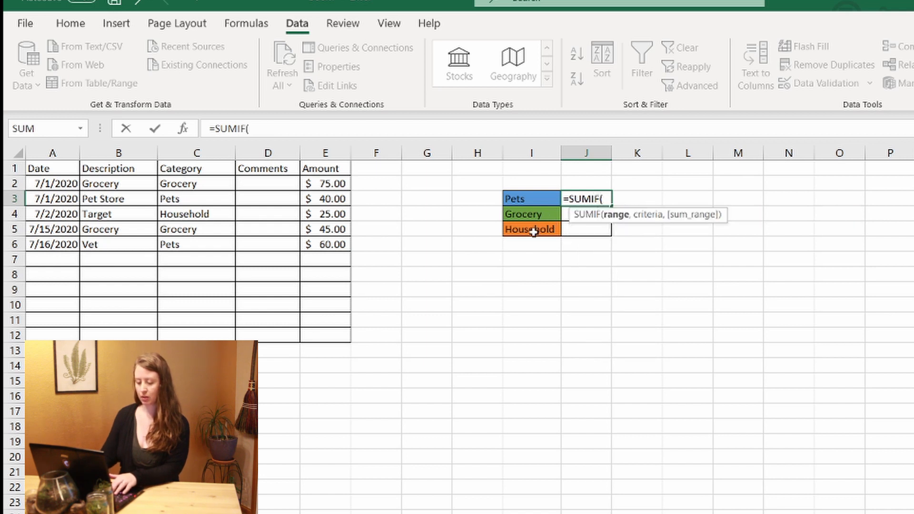
click(198, 152)
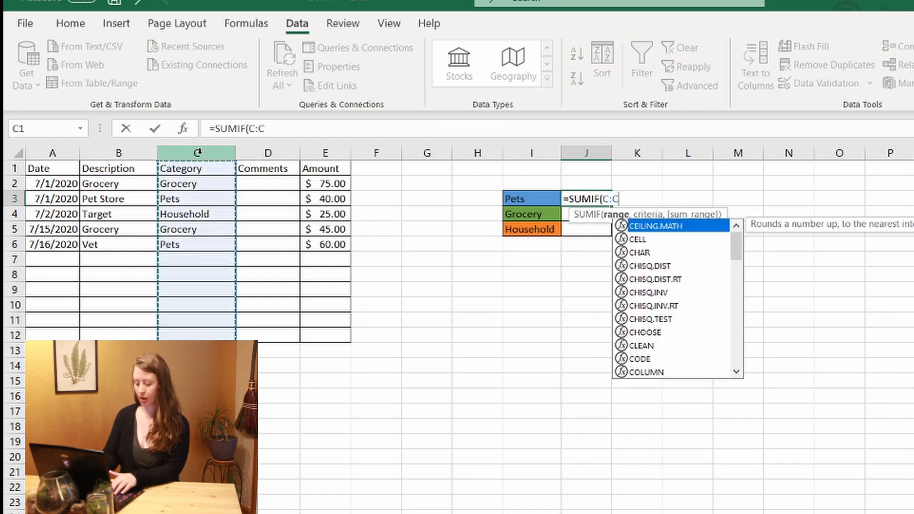
text(,)
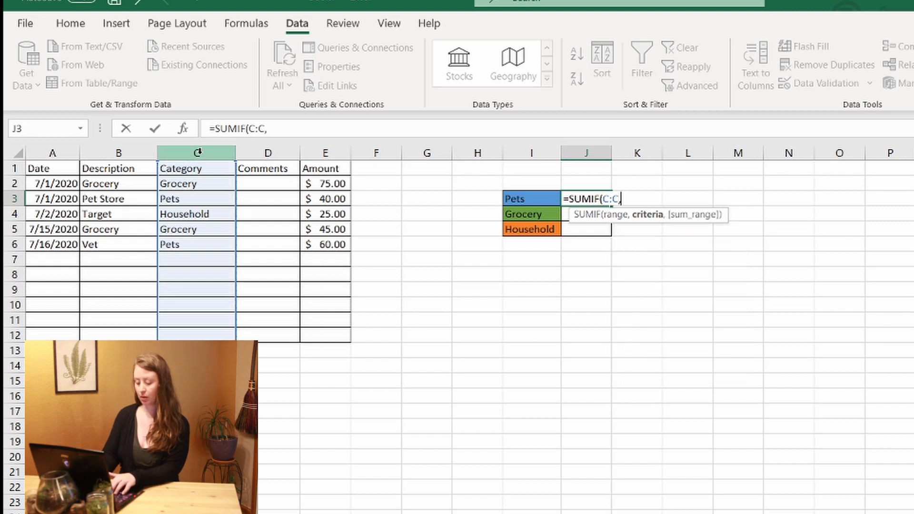
text(")
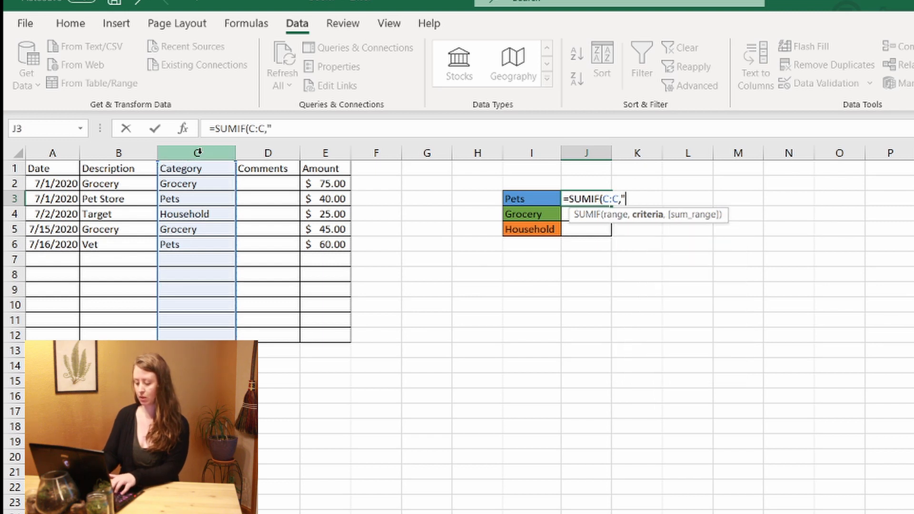
text(Pets)
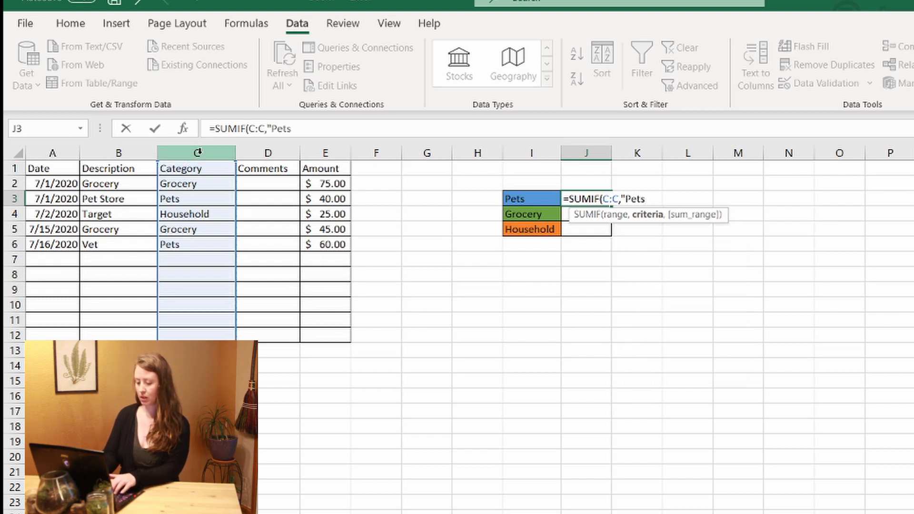
text(",)
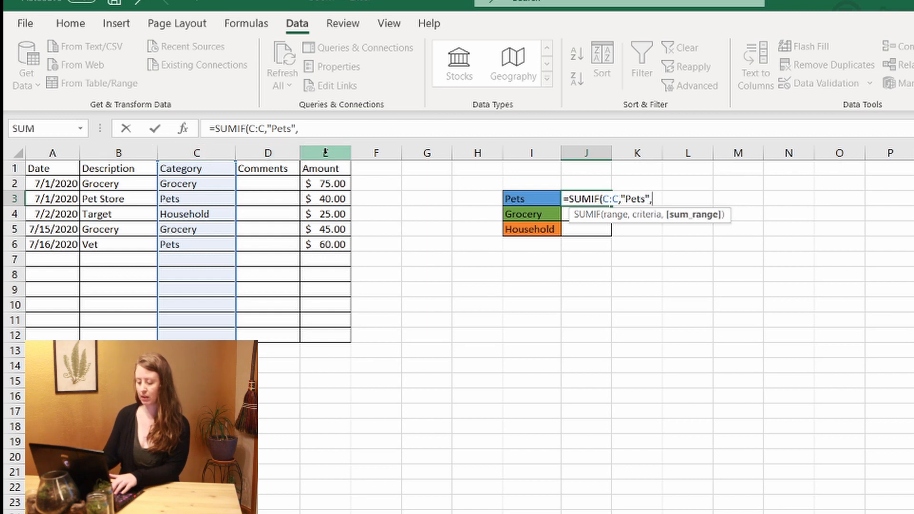
click(325, 152)
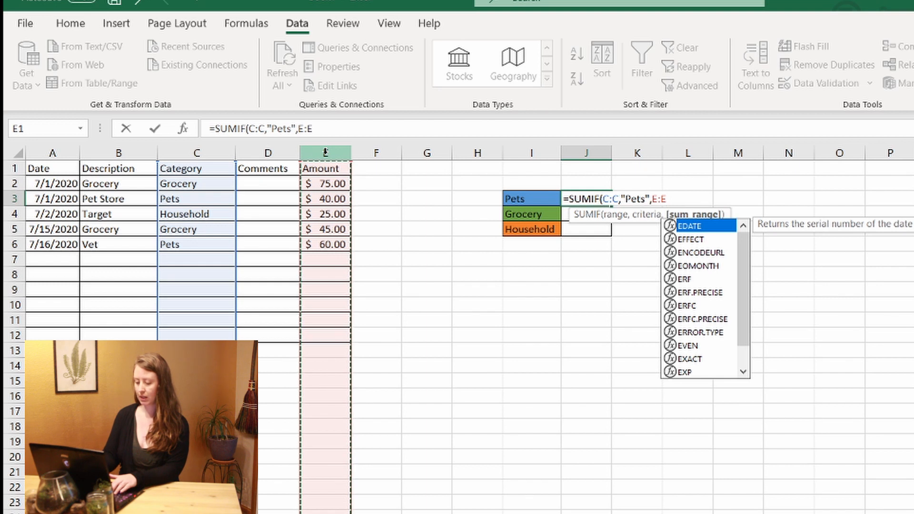
text())
key(Return)
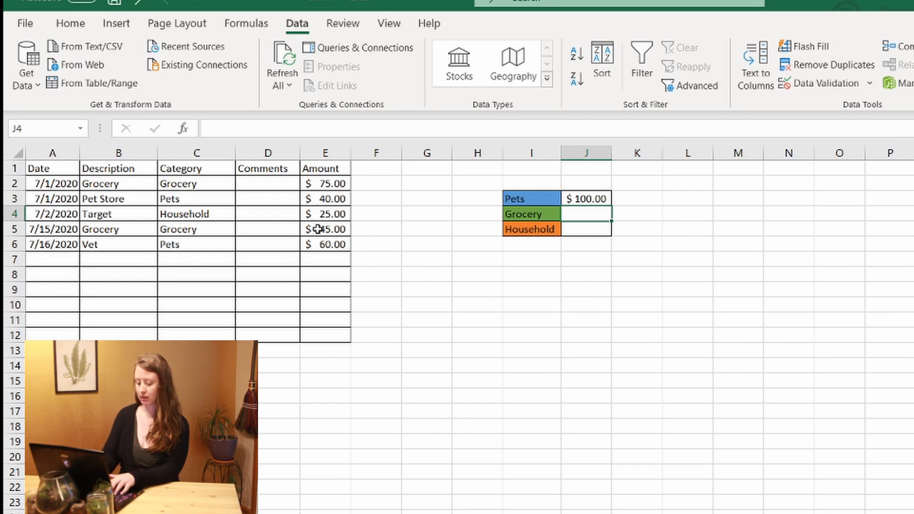
Enter SUMIF totals for Grocery in J4 and Household in J5, giving $120.00 and $25.00.
text(=SUMIF()
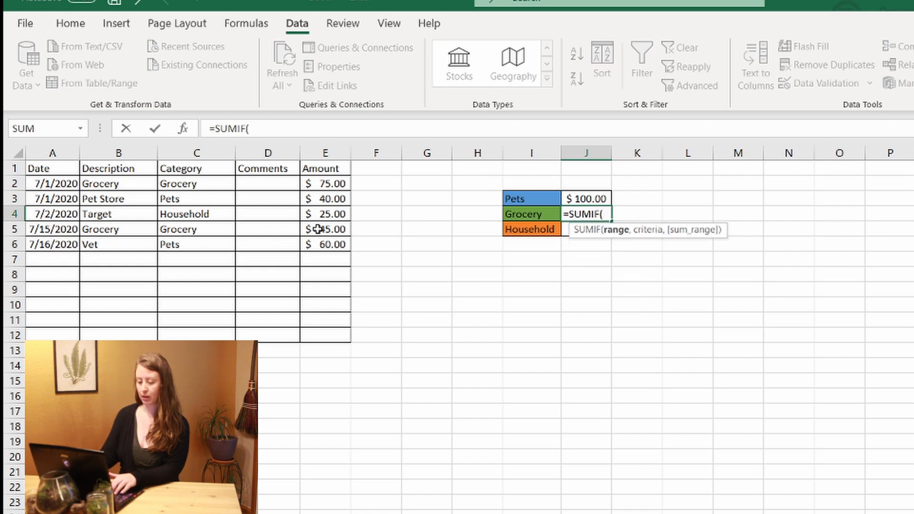
click(195, 154)
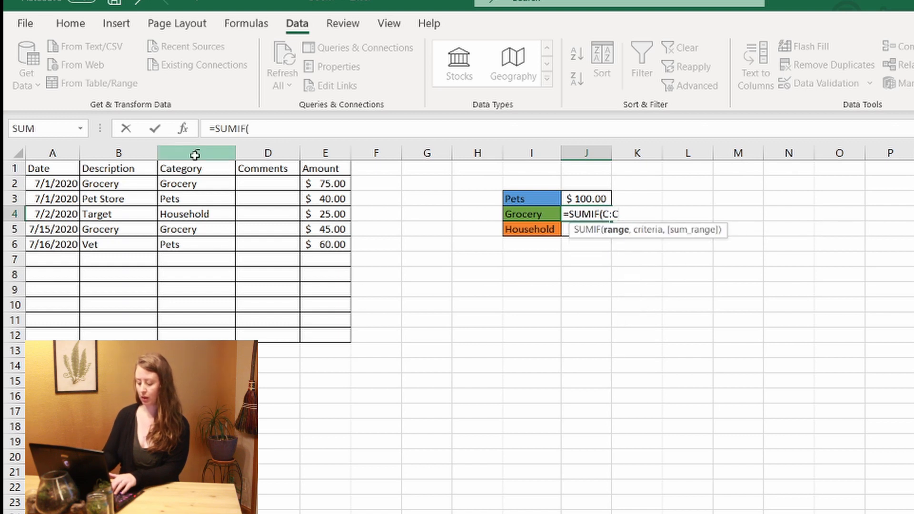
text(,)
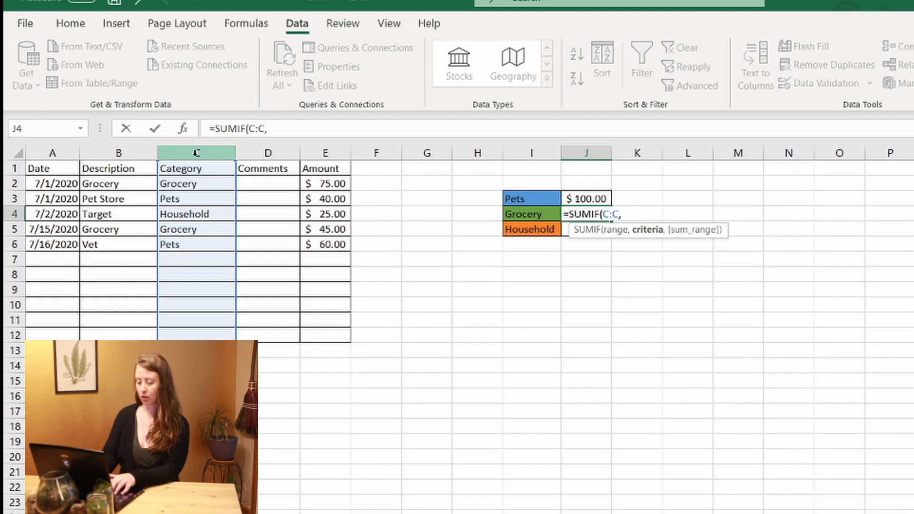
text("Grocery)
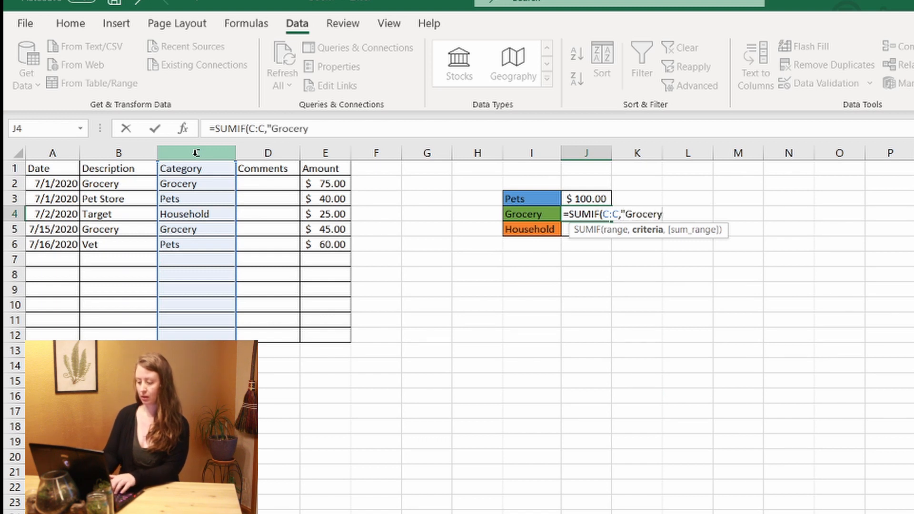
text(")
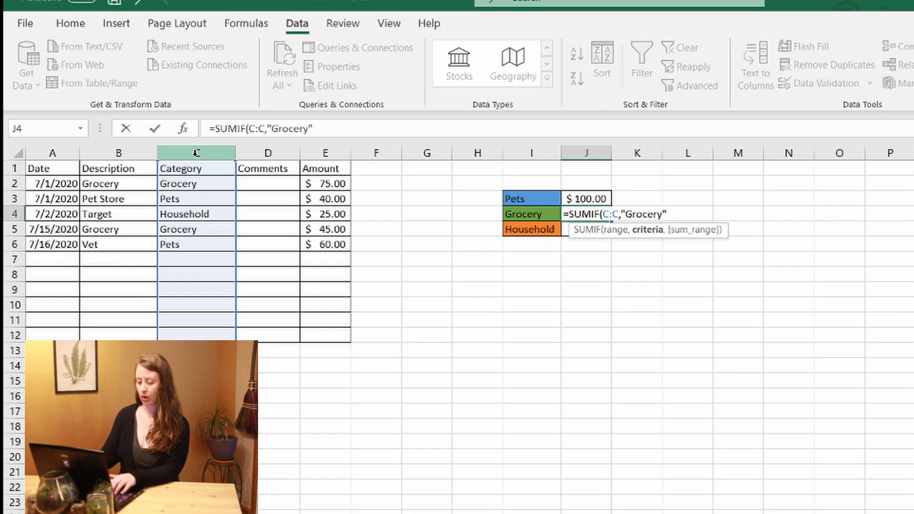
text(,)
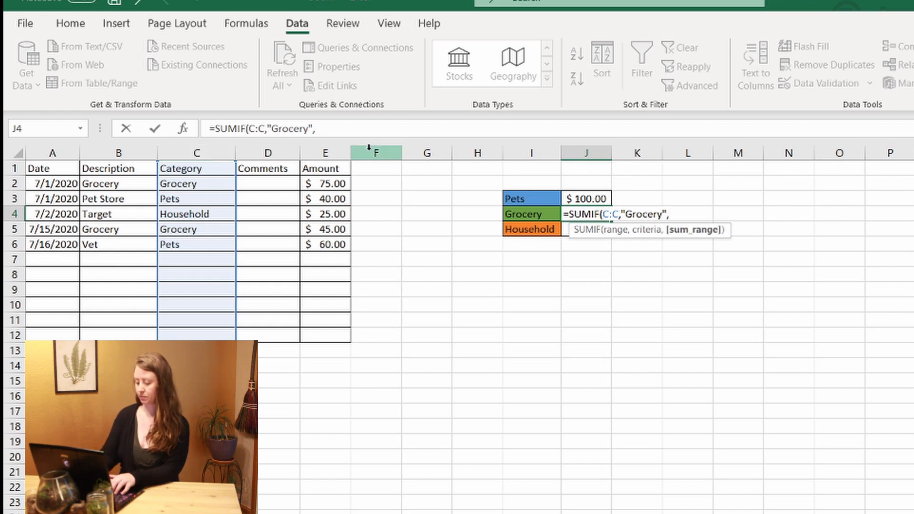
click(337, 152)
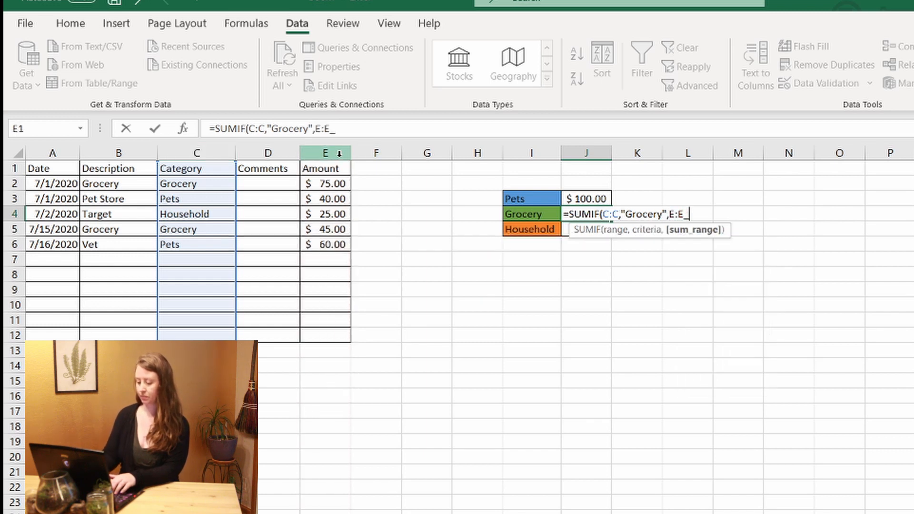
text())
key(Return)
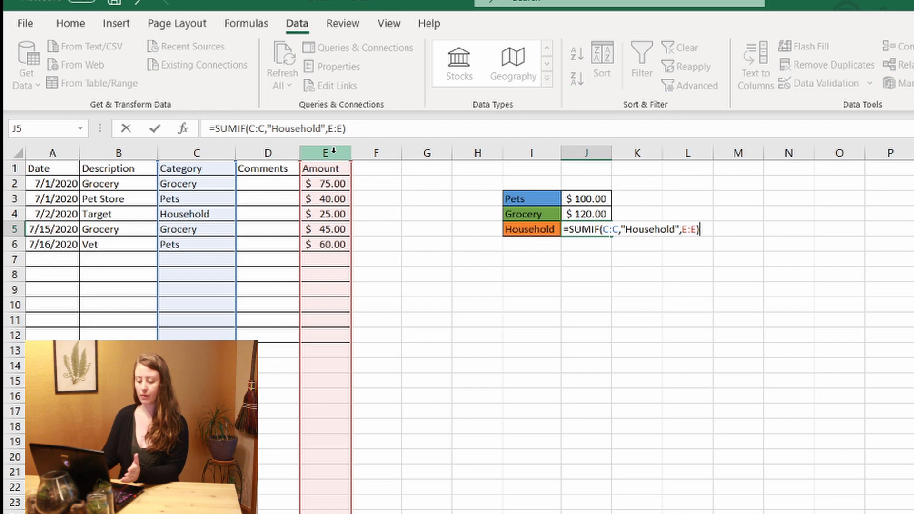
key(Return)
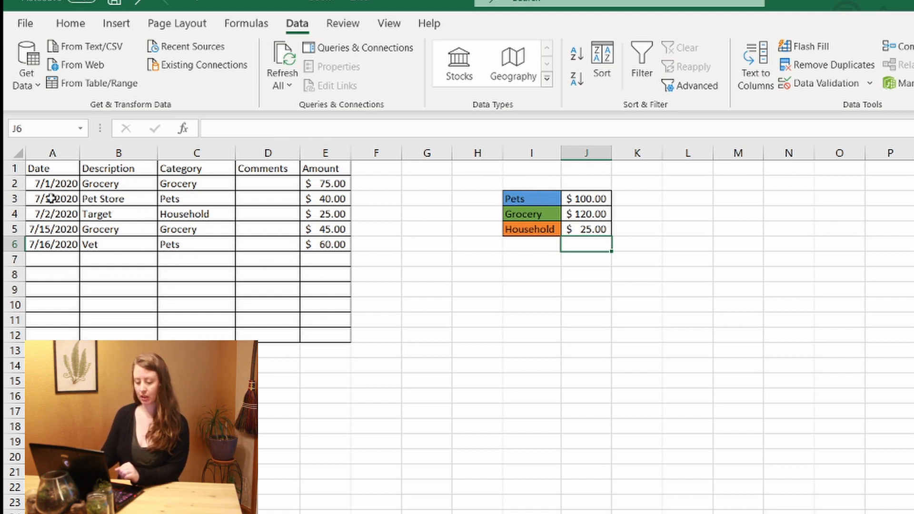
Select A2:E12 and start a new formula rule =$C2="Grocery".
drag(40, 189, 333, 337)
click(70, 24)
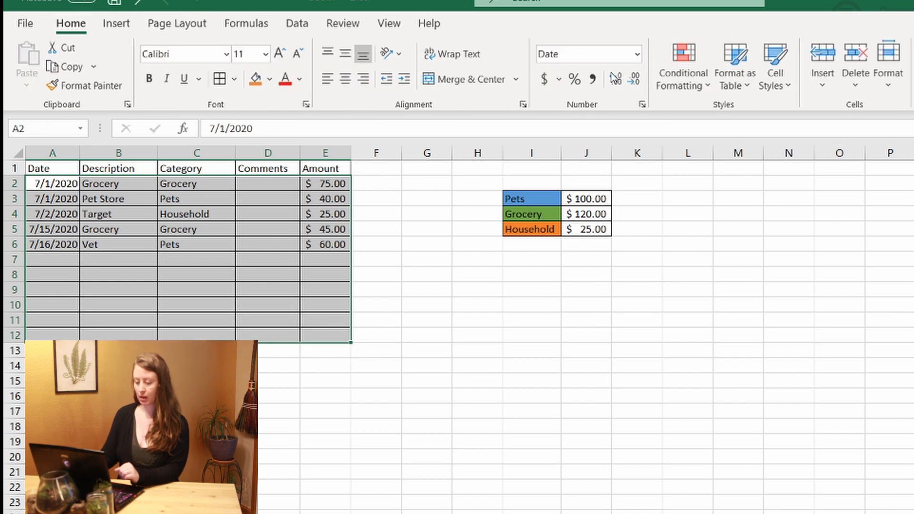
click(693, 71)
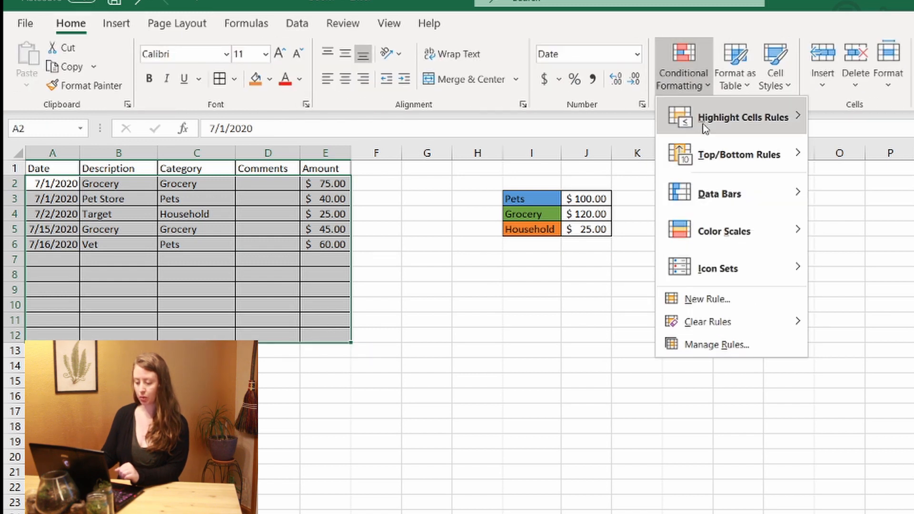
click(739, 304)
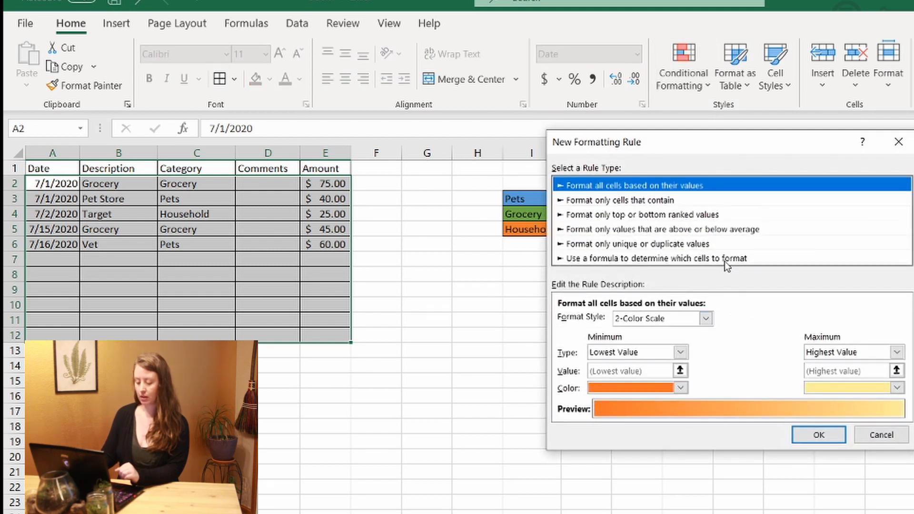
click(724, 262)
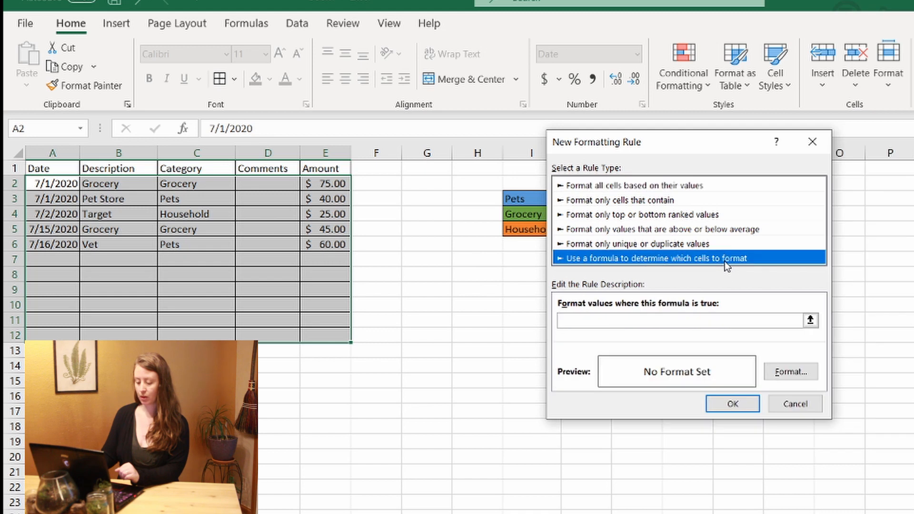
click(642, 321)
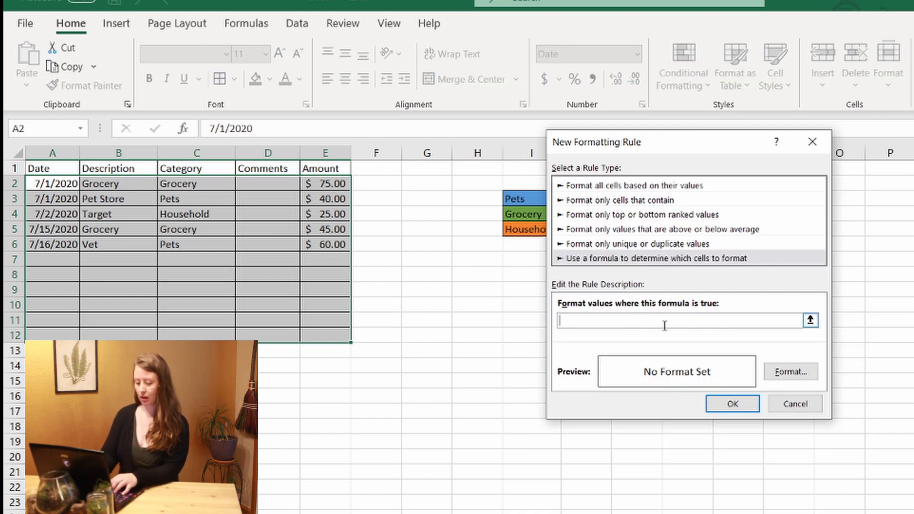
text(=)
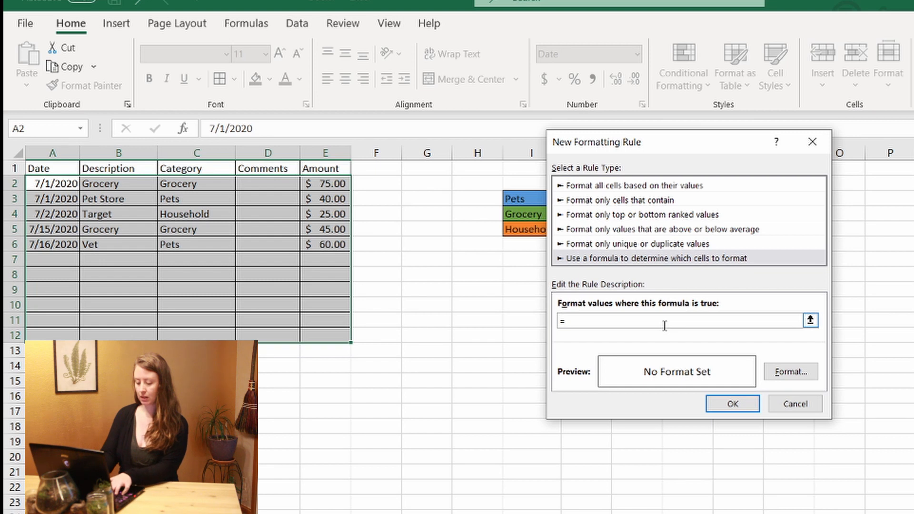
text($)
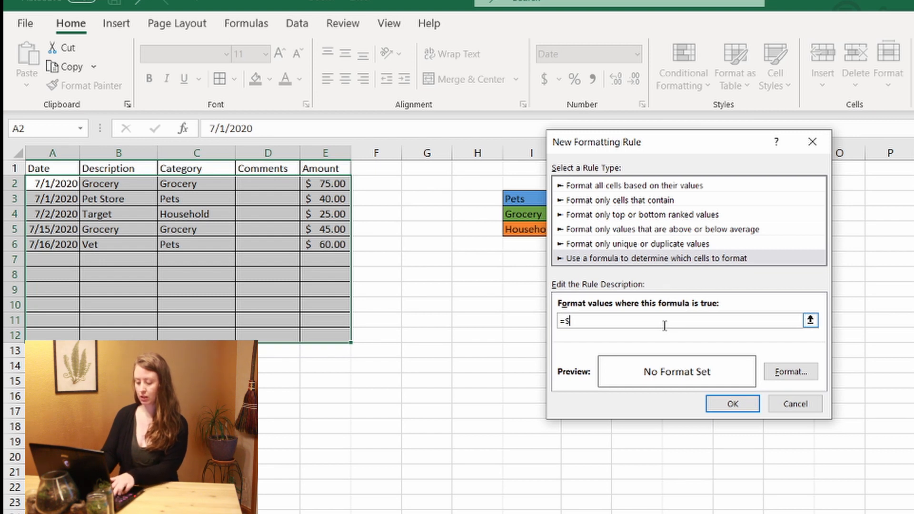
text(C2=)
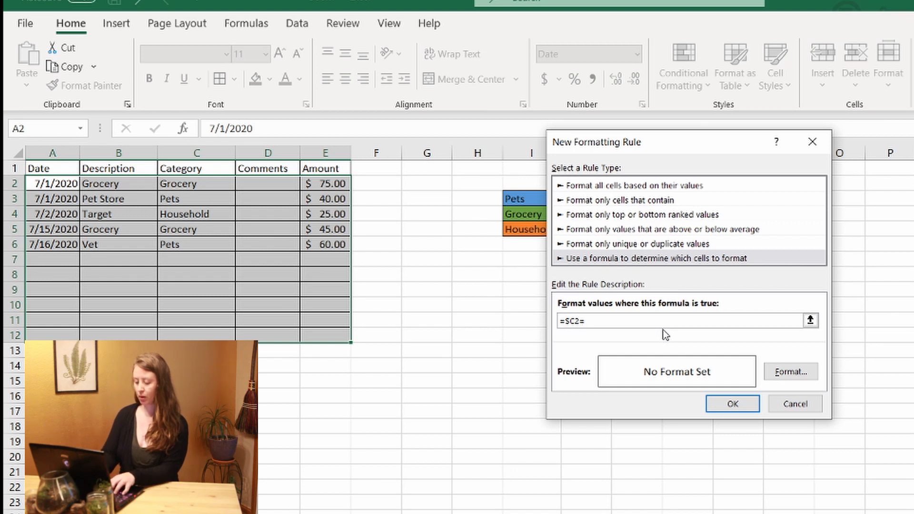
text("G)
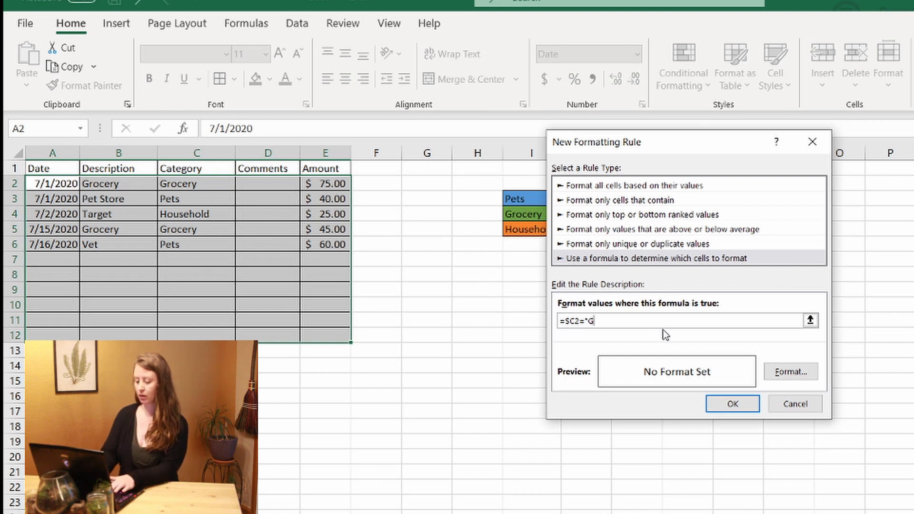
text(rocery)
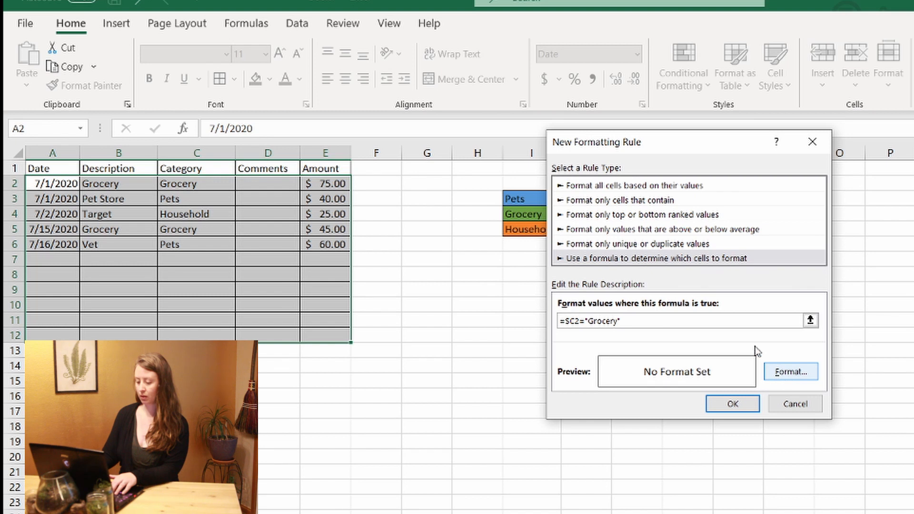
Give the Grocery rule a green fill and apply it to the table.
click(791, 373)
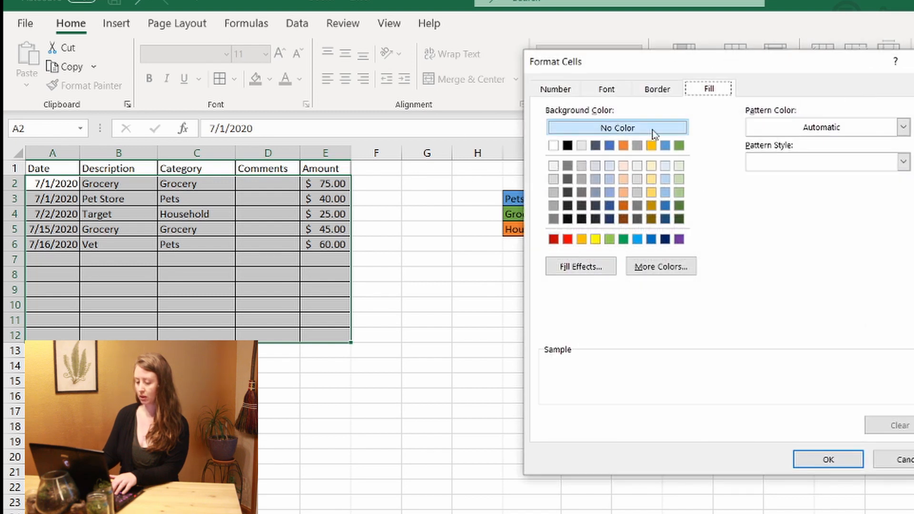
click(679, 146)
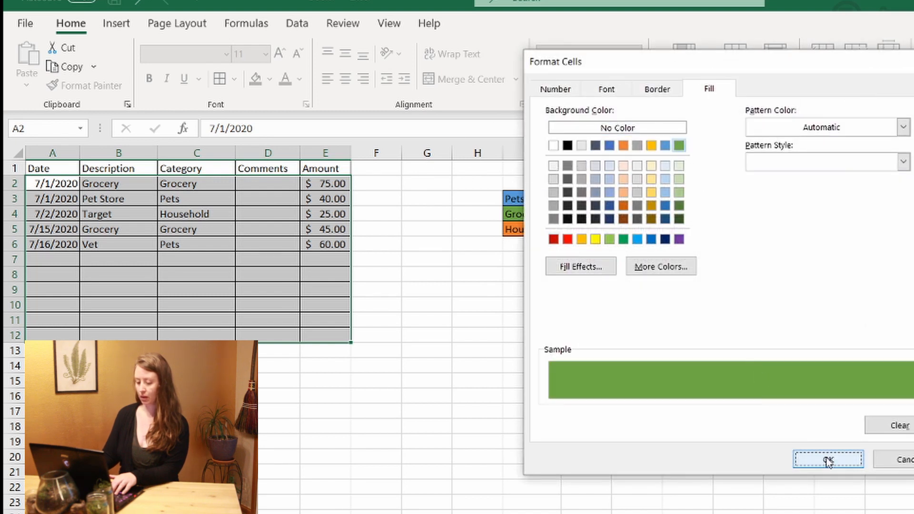
click(827, 459)
click(739, 403)
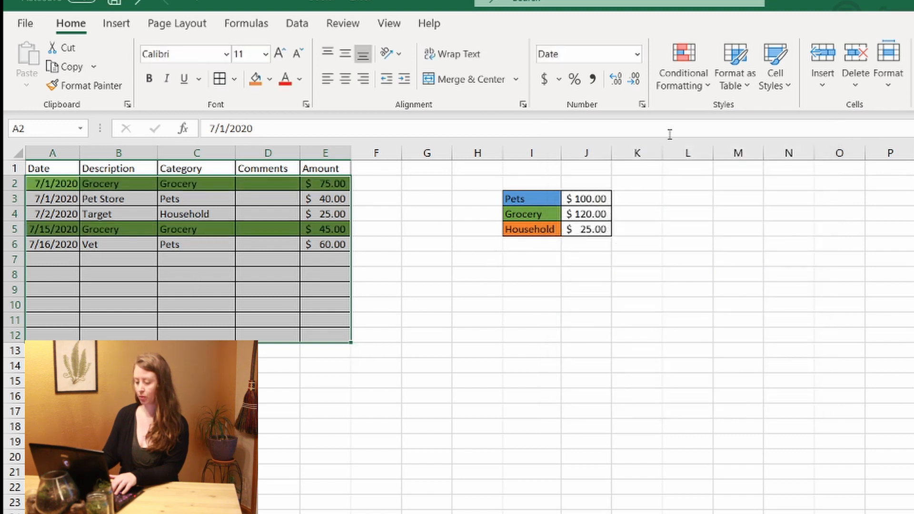
click(695, 79)
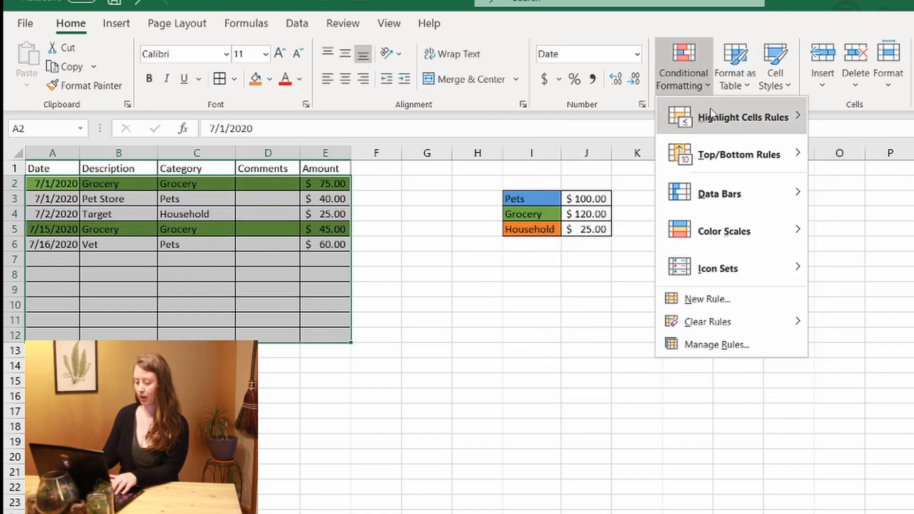
Add a second formula rule =$C2="Pets" that fills matching rows blue.
click(741, 299)
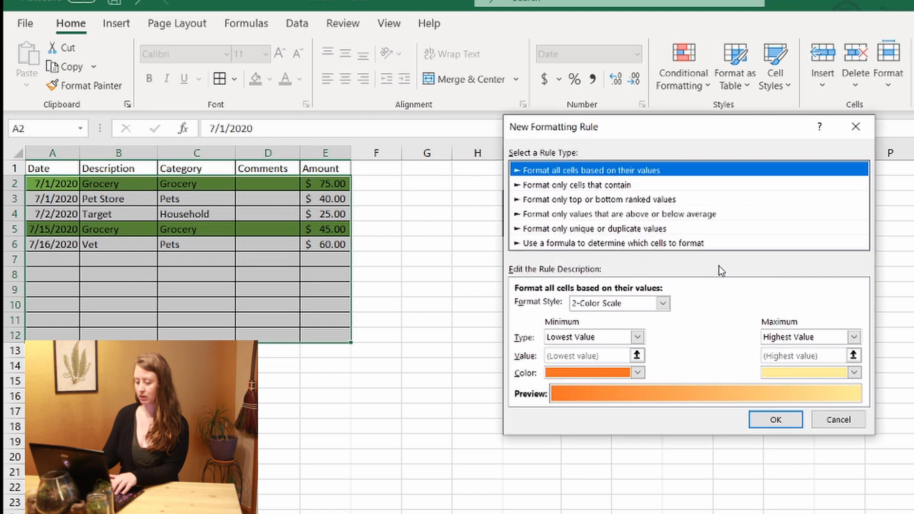
click(624, 244)
click(648, 306)
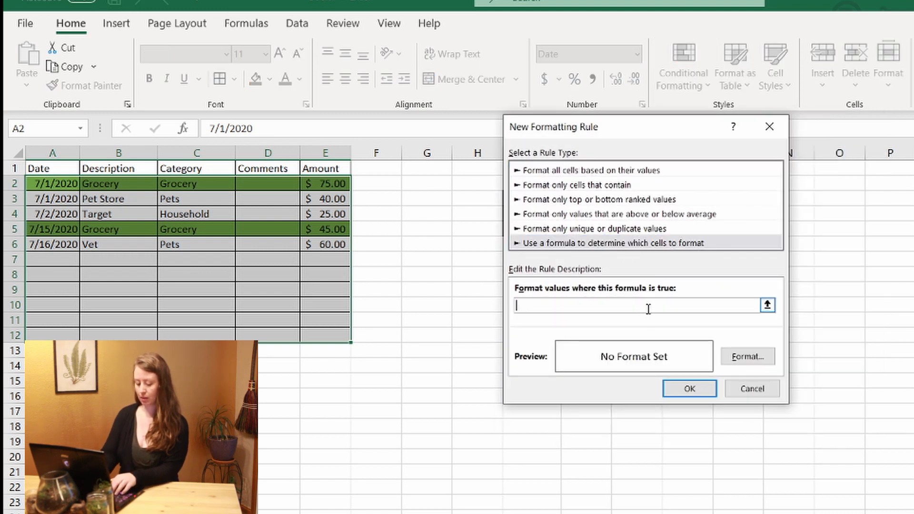
text(=)
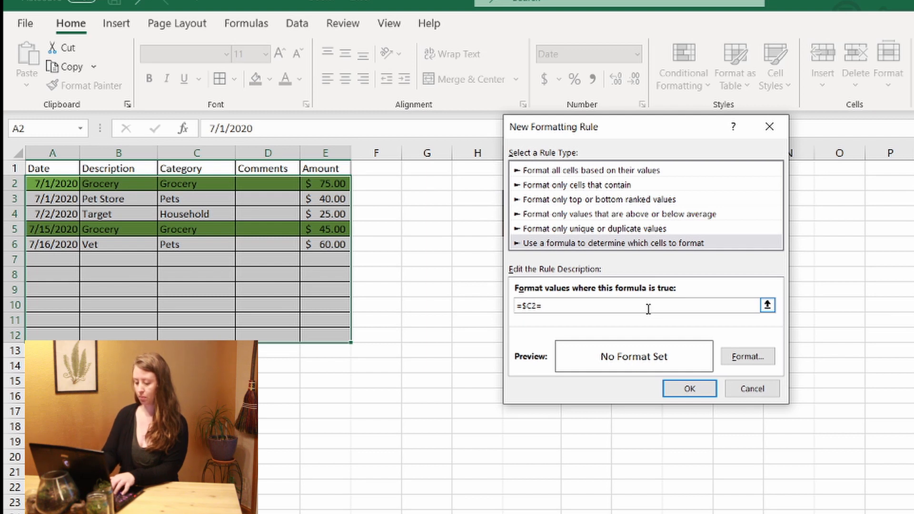
text(")
text(F)
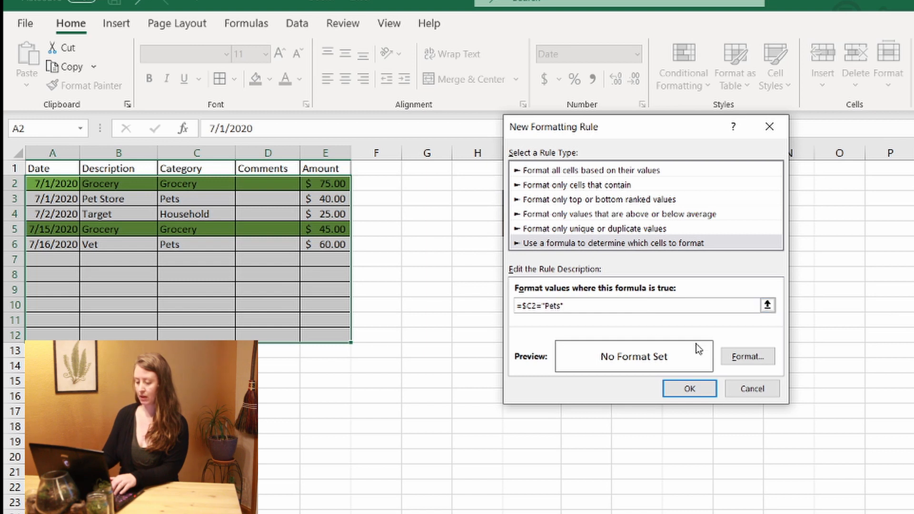
click(746, 357)
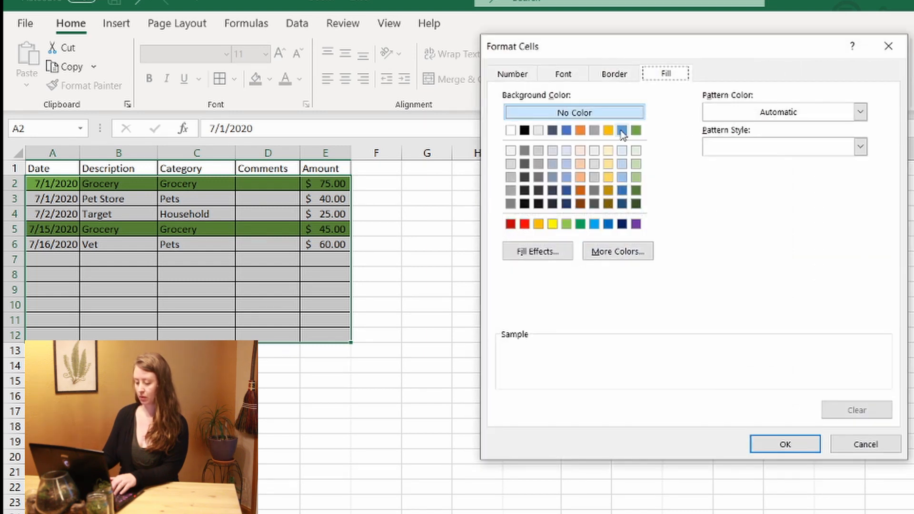
click(623, 131)
click(785, 443)
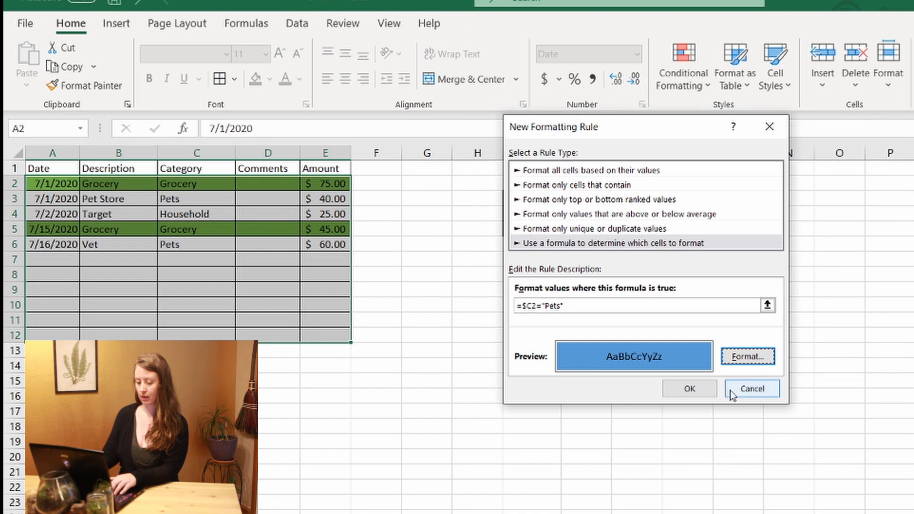
click(694, 389)
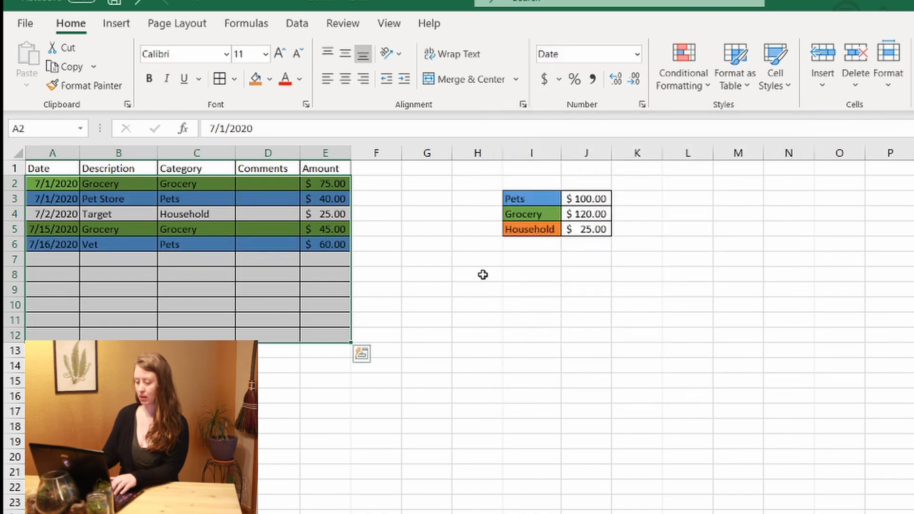
Add a third formula rule =$C2="Household" that fills matching rows orange.
click(693, 87)
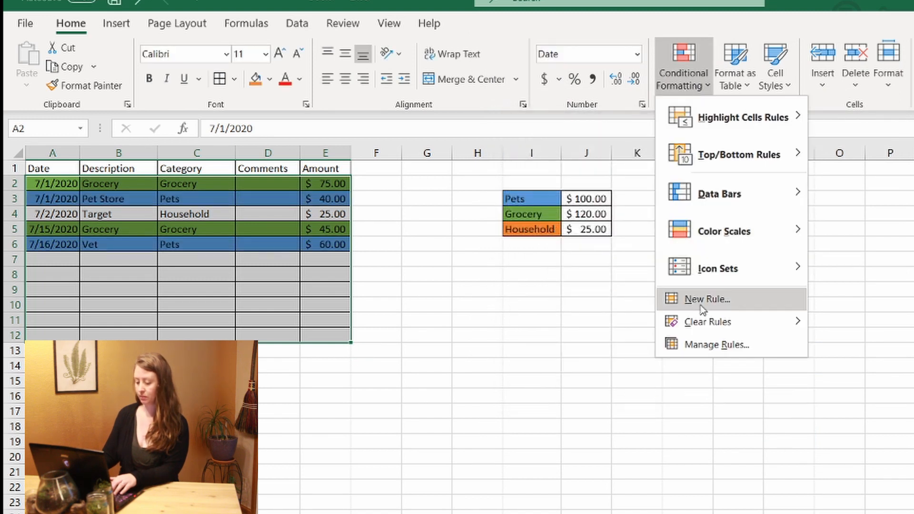
click(708, 298)
click(586, 227)
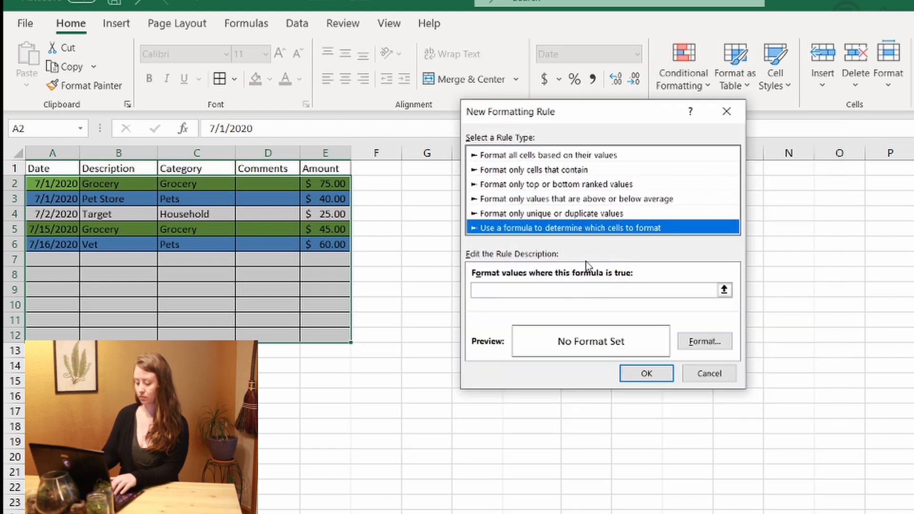
click(575, 290)
text(=)
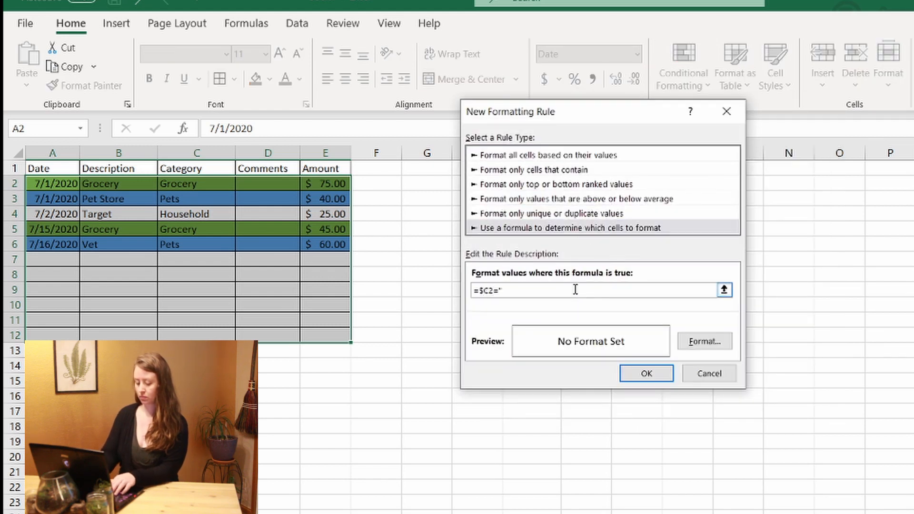
text(")
click(705, 342)
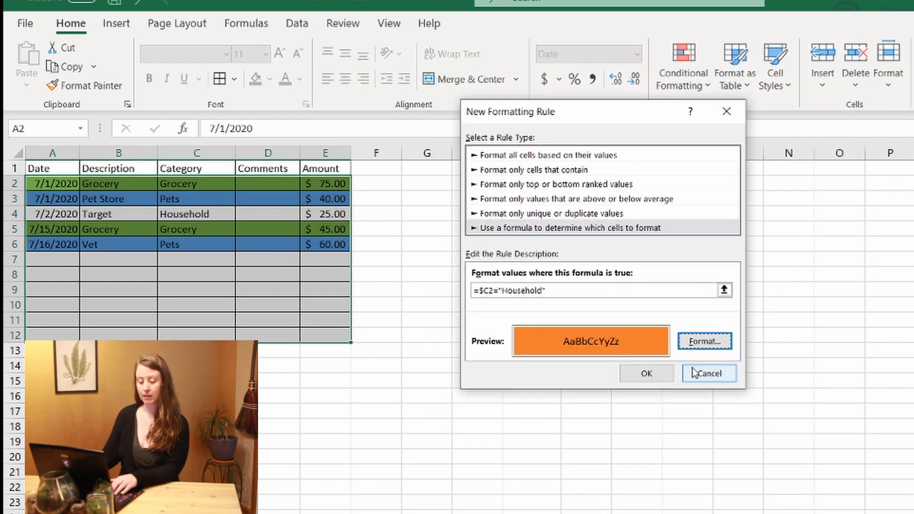
click(661, 374)
click(194, 275)
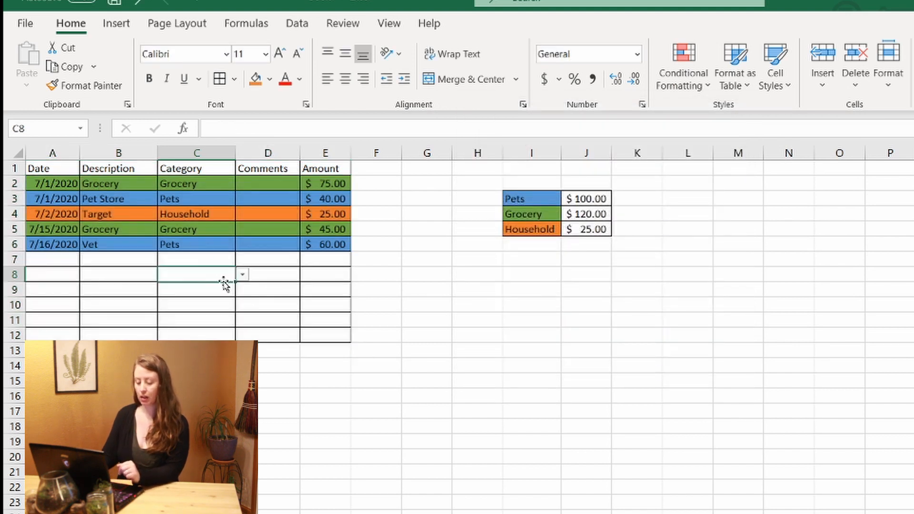
Enter a row 7 expense with category Grocery in C7 and amount 50 in E7.
click(222, 263)
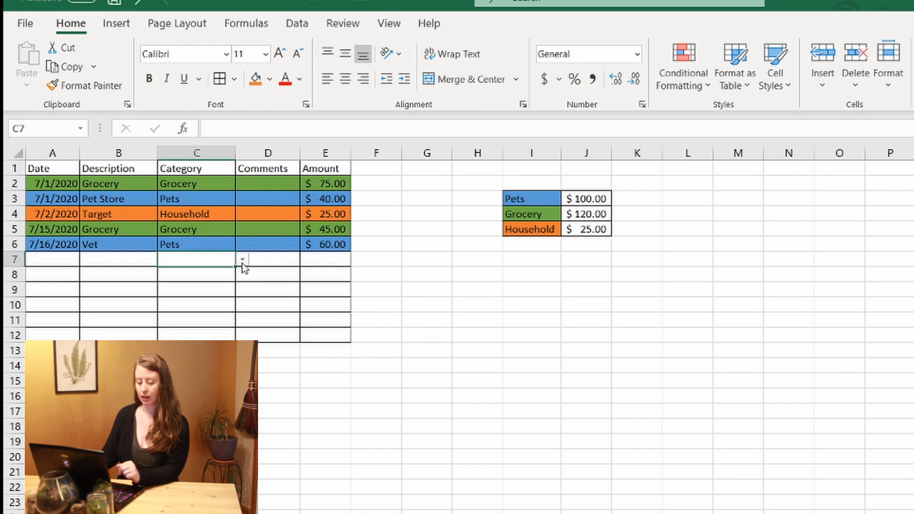
click(242, 259)
click(231, 284)
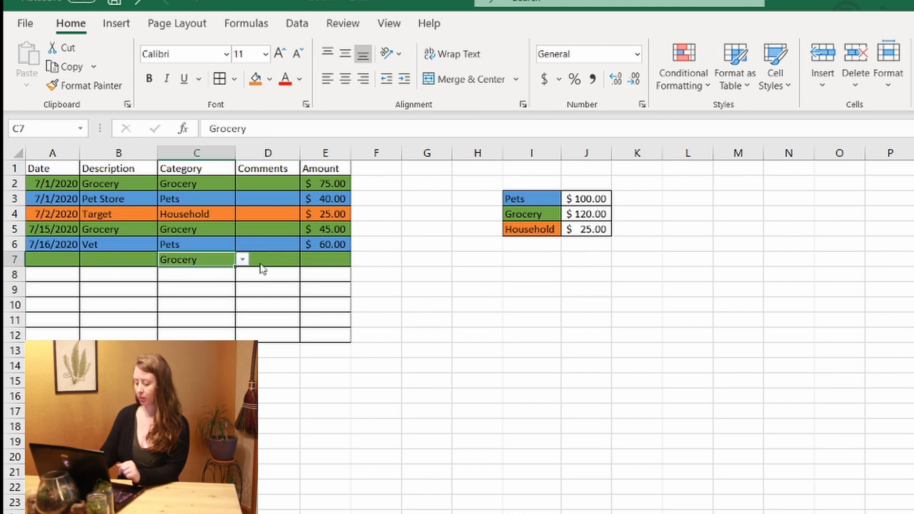
click(320, 259)
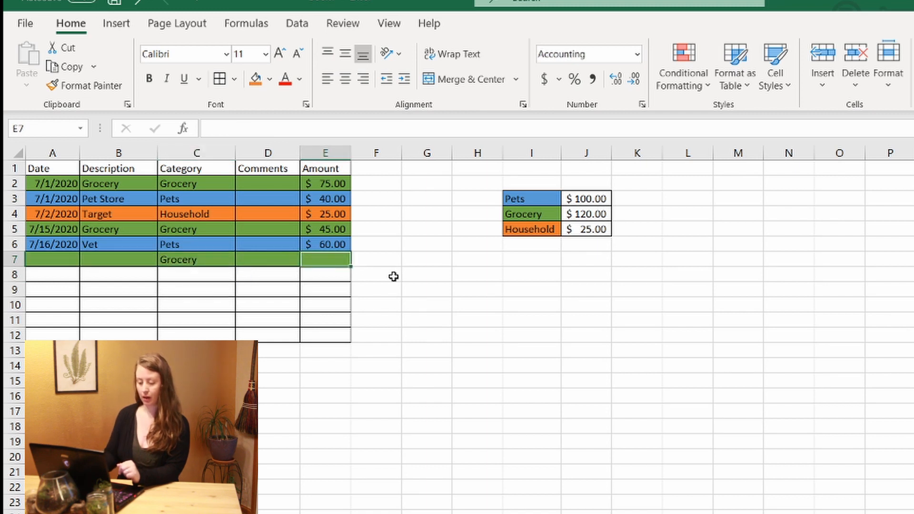
text(50)
key(Return)
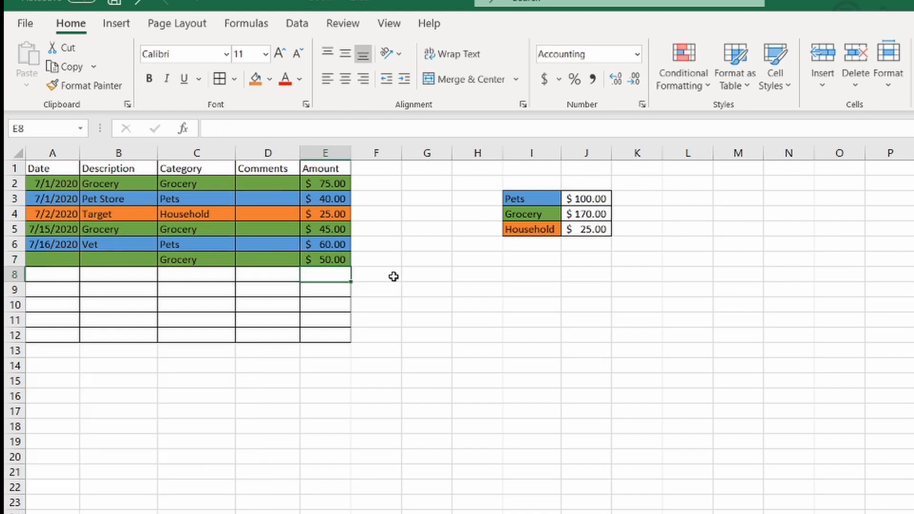